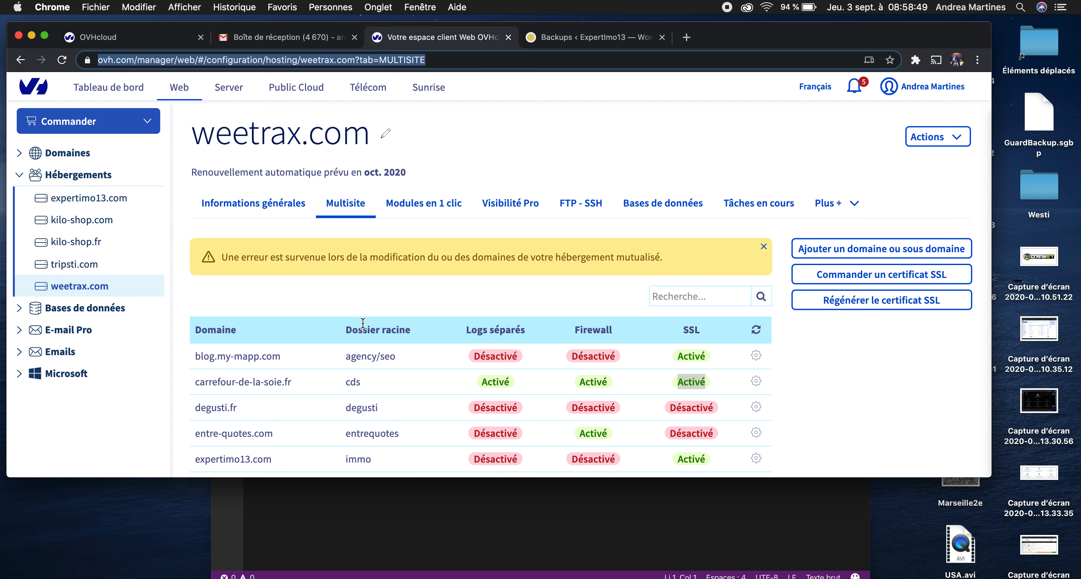
Open the modification form for the degusti.fr domain in the weetrax.com multisite list.
scroll(504, 273, down, 5)
scroll(725, 194, up, 3)
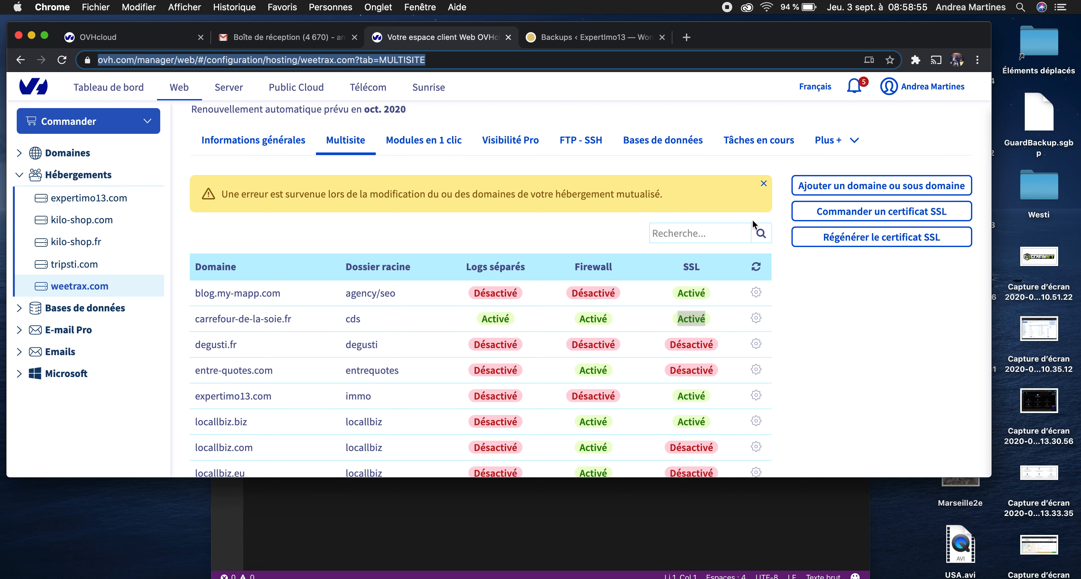
scroll(753, 272, down, 2)
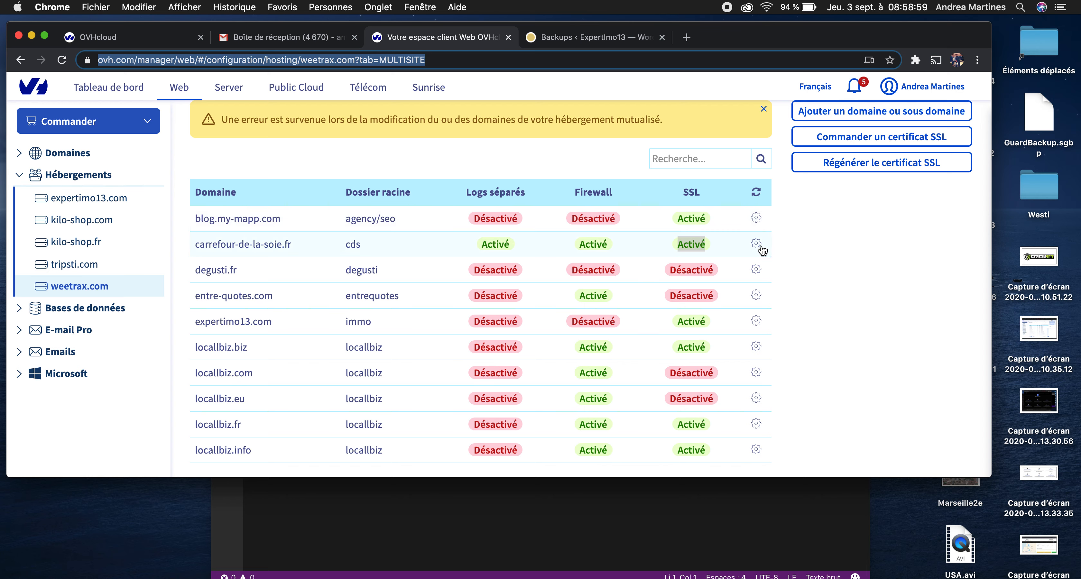
click(756, 271)
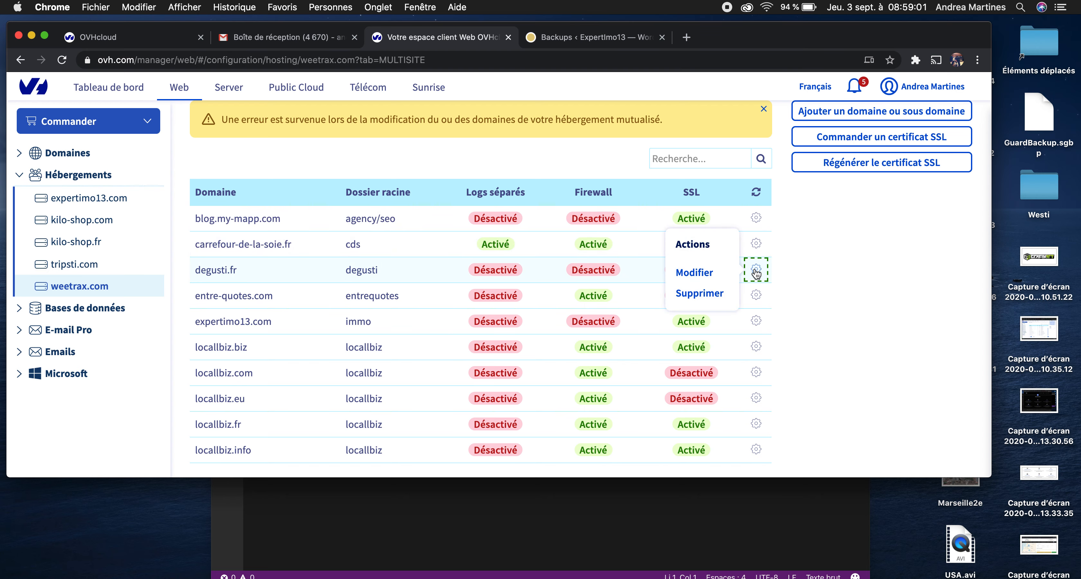
click(696, 273)
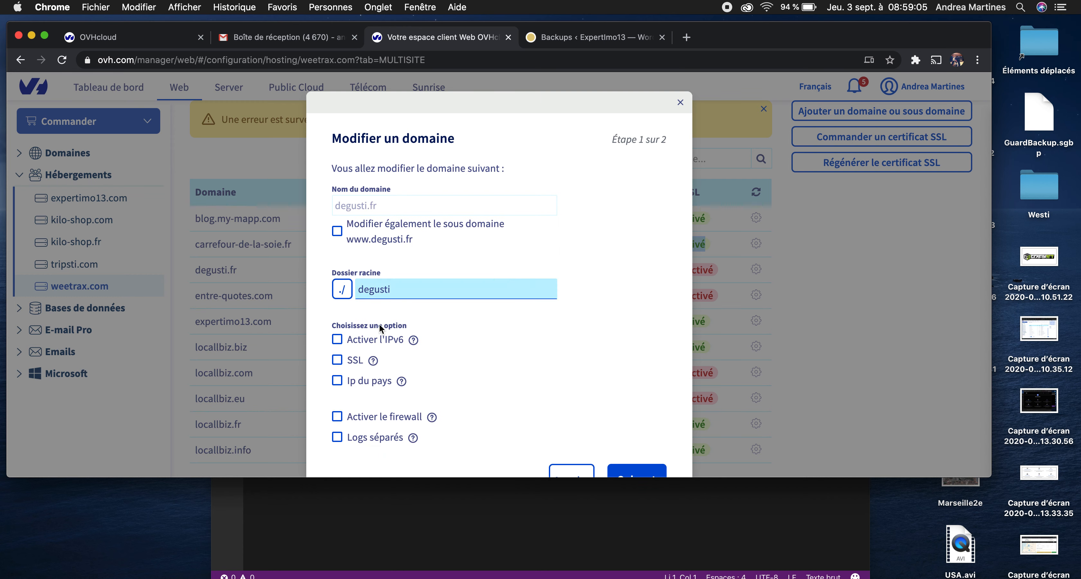
click(345, 229)
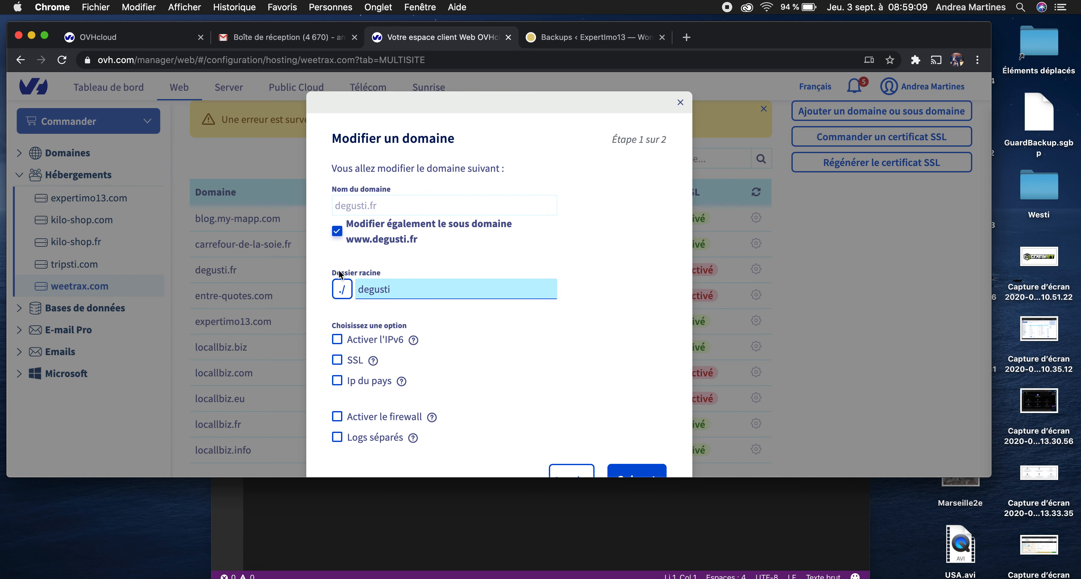
scroll(342, 290, down, 2)
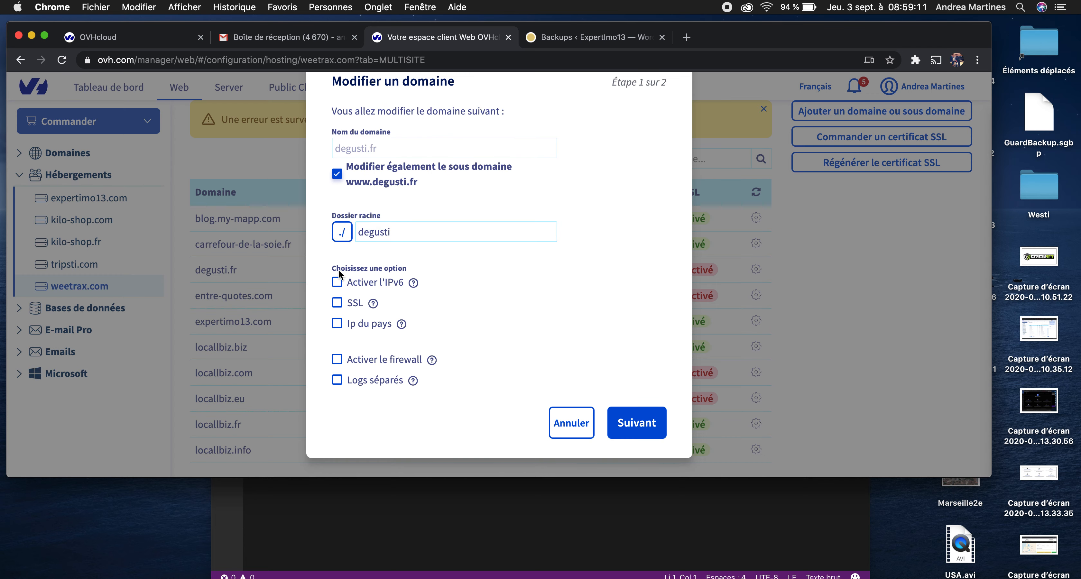
click(337, 302)
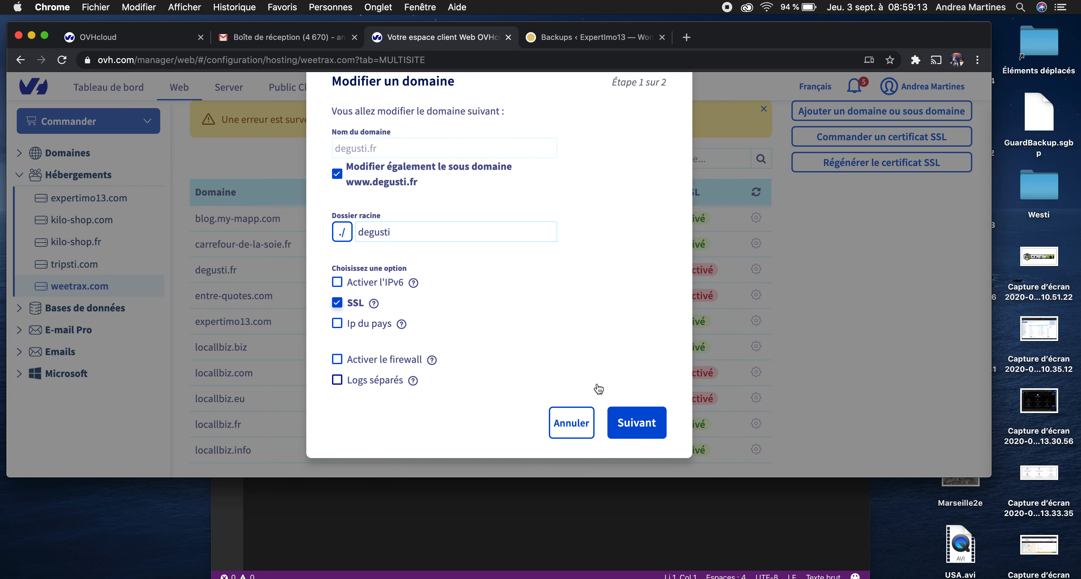
click(650, 425)
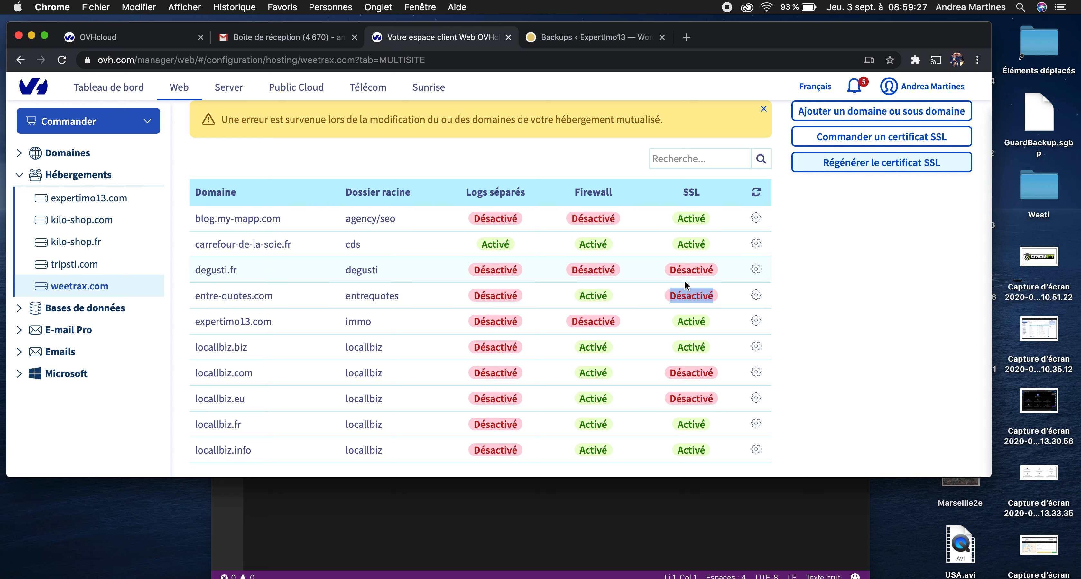
Check the SSL status of expertimo13.com and the browser's option for a new private browsing window.
drag(677, 321, 707, 324)
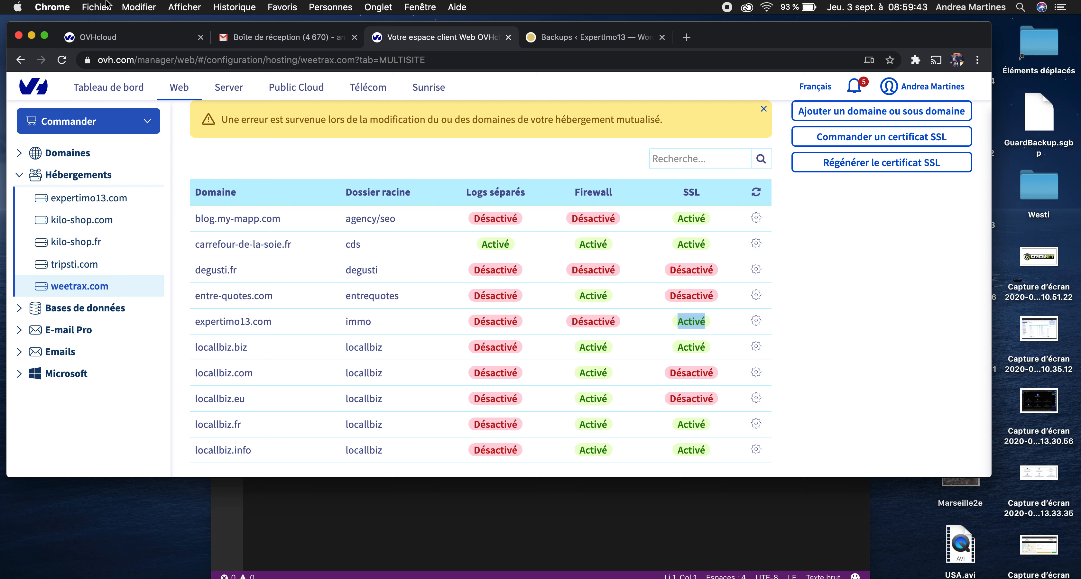
click(107, 4)
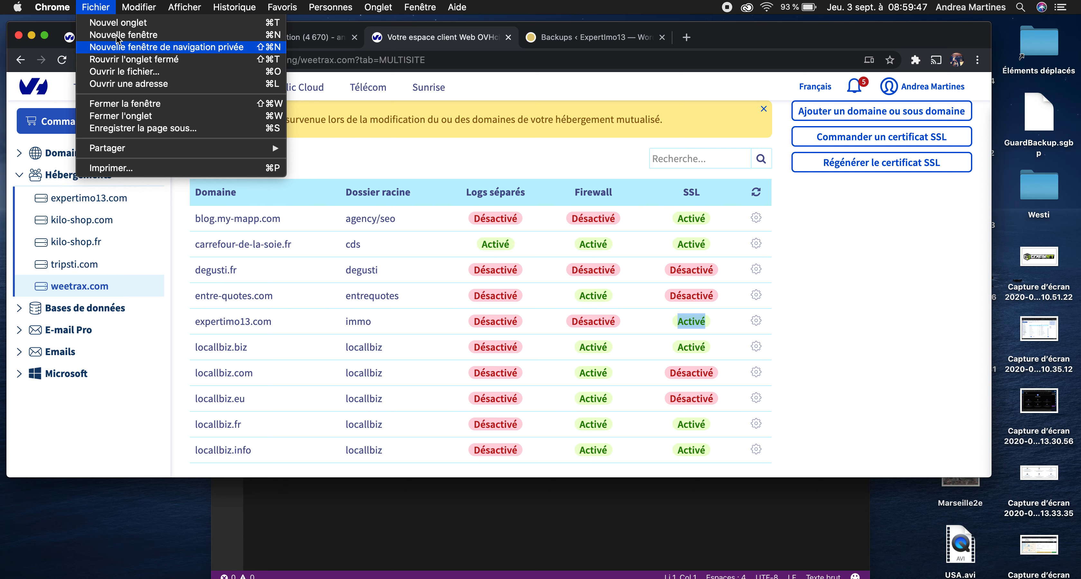
click(108, 7)
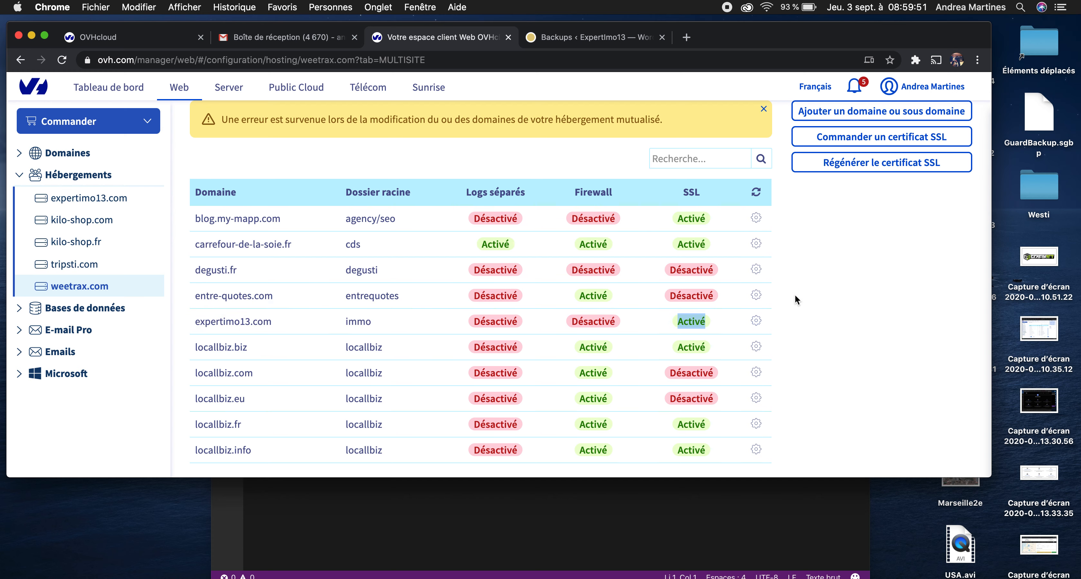
Switch to the Expertimo13 WordPress admin and examine BackupGuard's backup options and the existing GuardBackup entry.
click(611, 41)
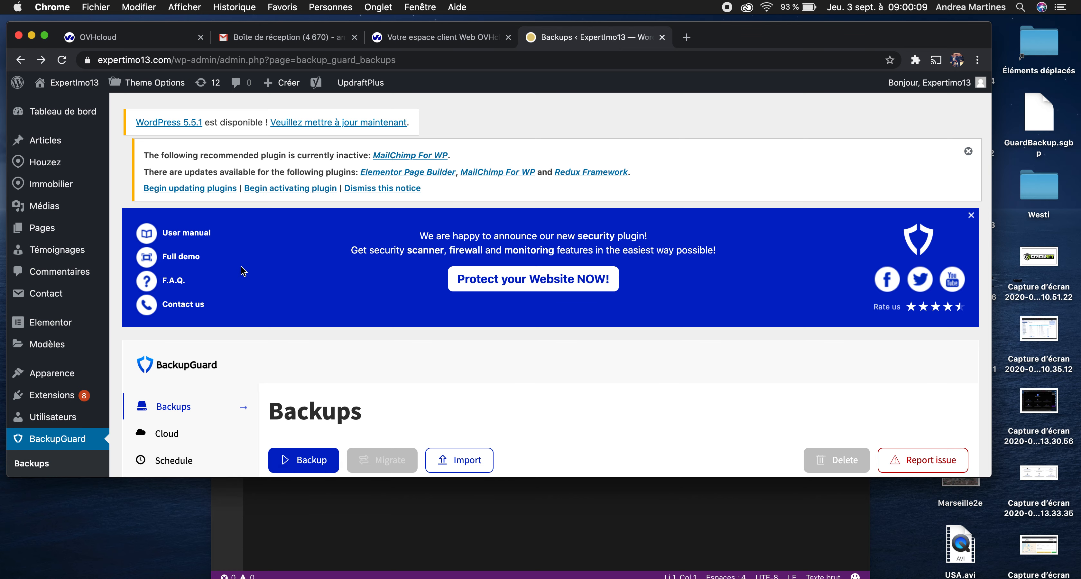
scroll(243, 271, down, 2)
scroll(243, 271, down, 3)
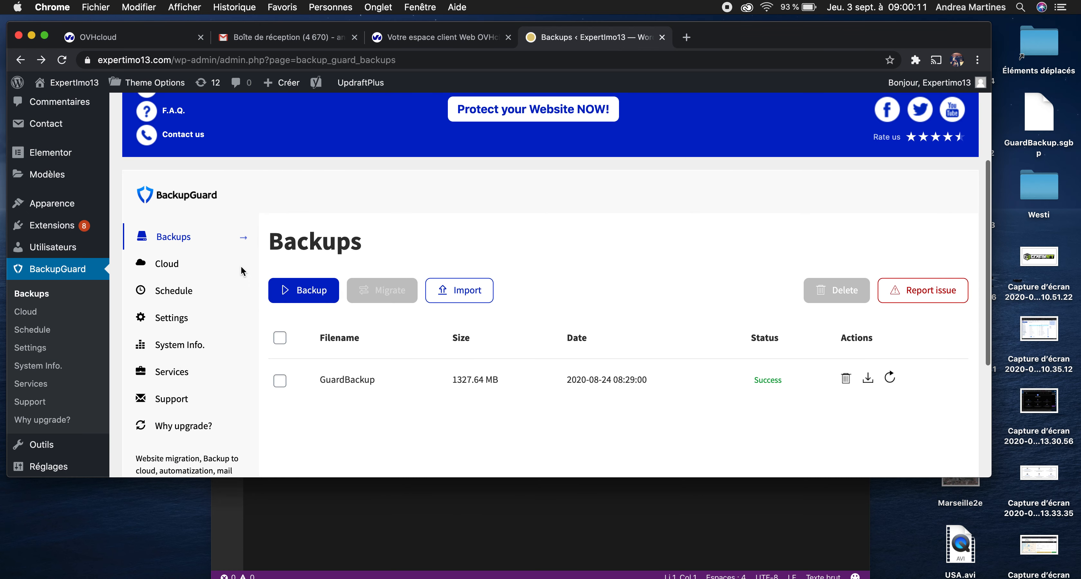
scroll(265, 256, up, 3)
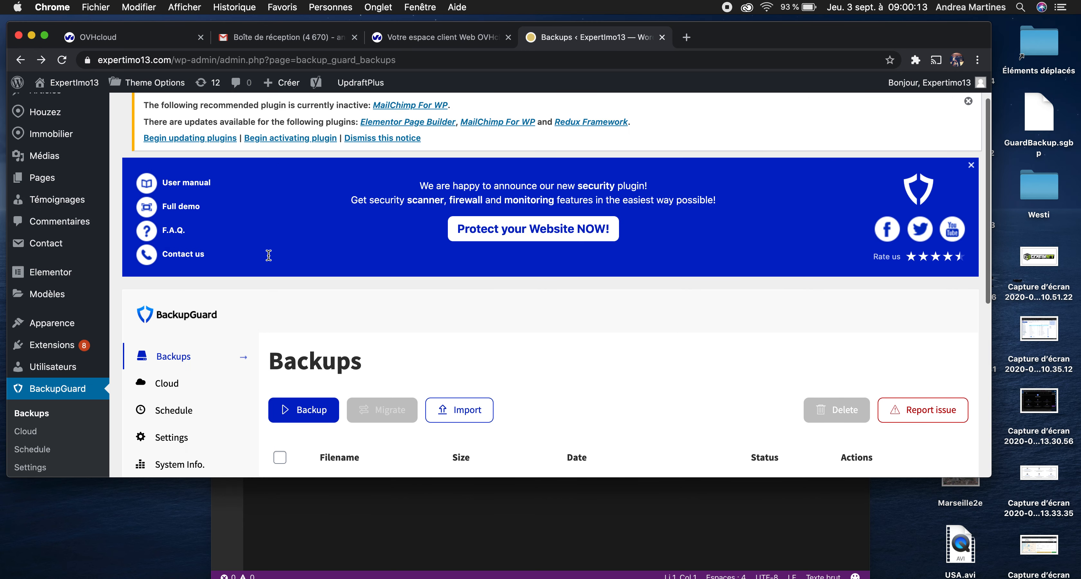
scroll(270, 259, down, 8)
scroll(270, 259, up, 3)
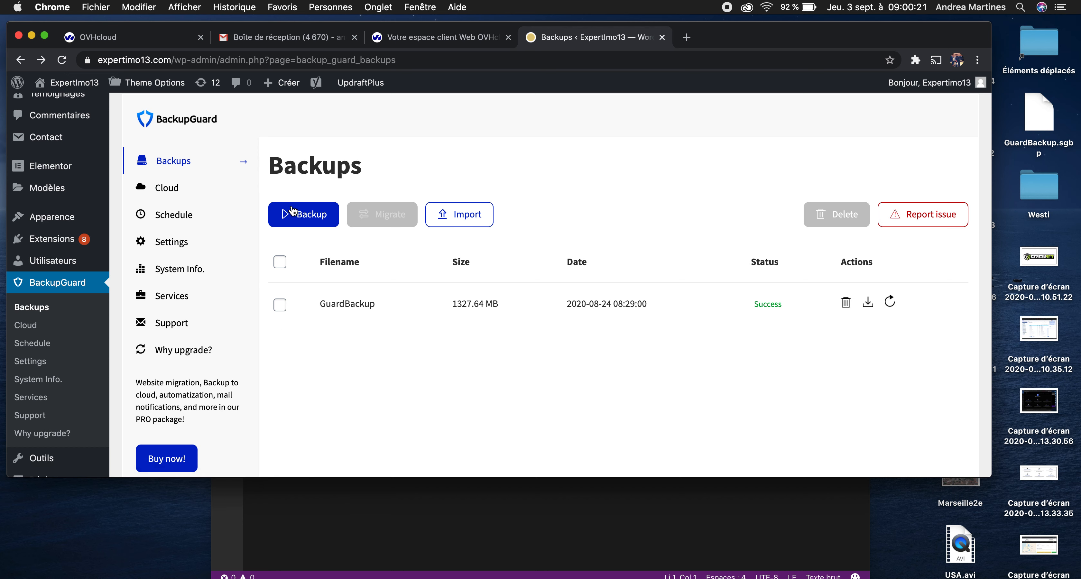
click(284, 221)
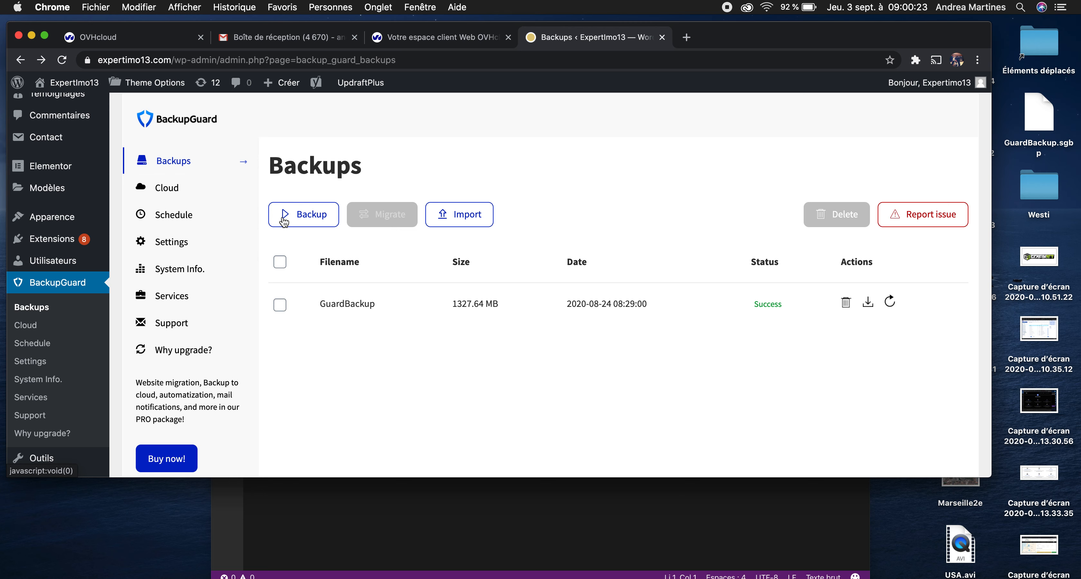
click(290, 222)
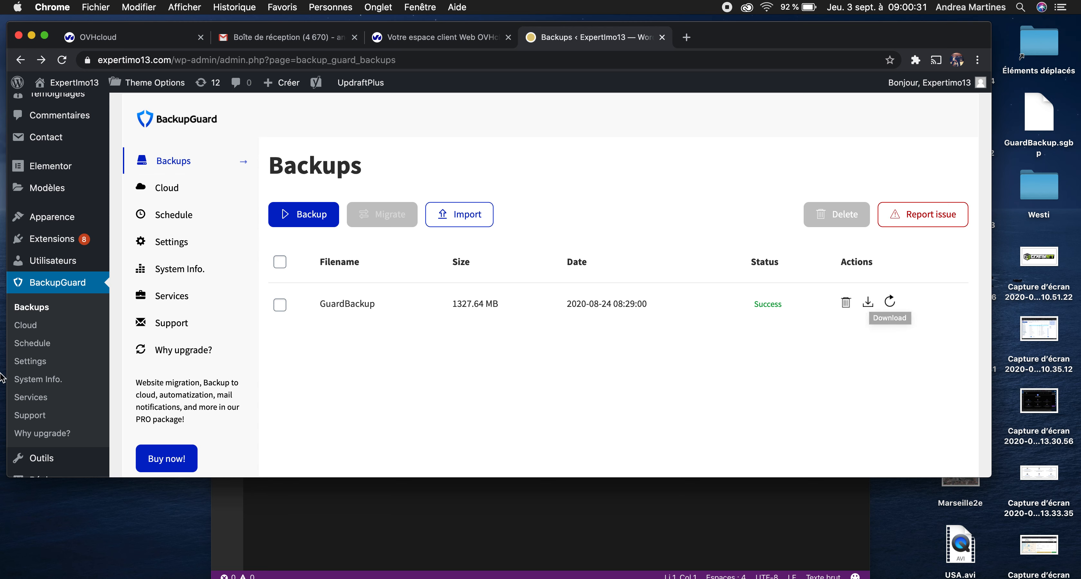
Switch to FileZilla, look through the remote uploads/backup-guard/GuardBackup folder, and minimize the window.
mouse_move(15, 333)
click(17, 221)
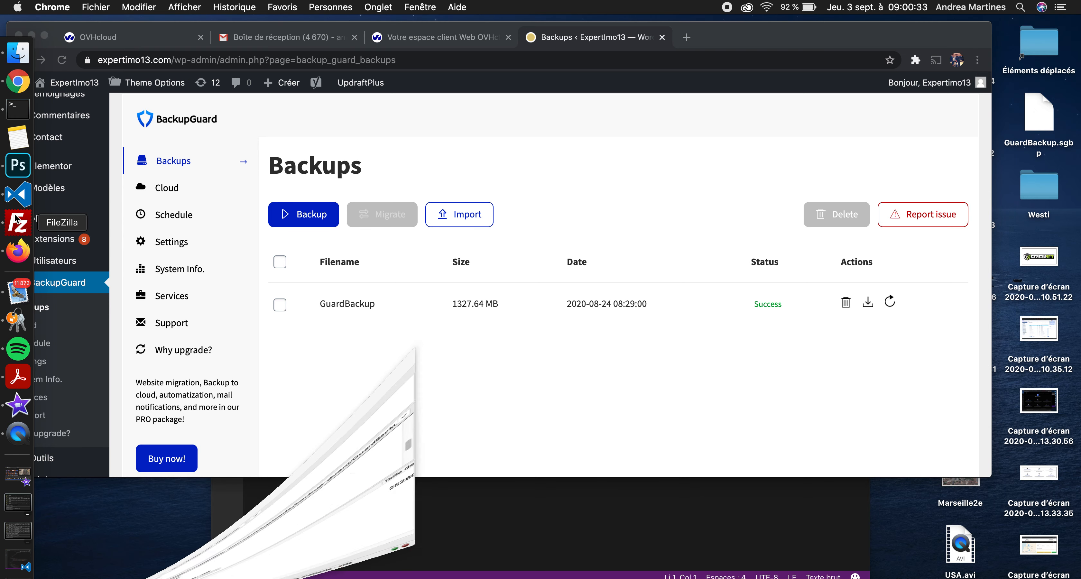
scroll(638, 209, up, 5)
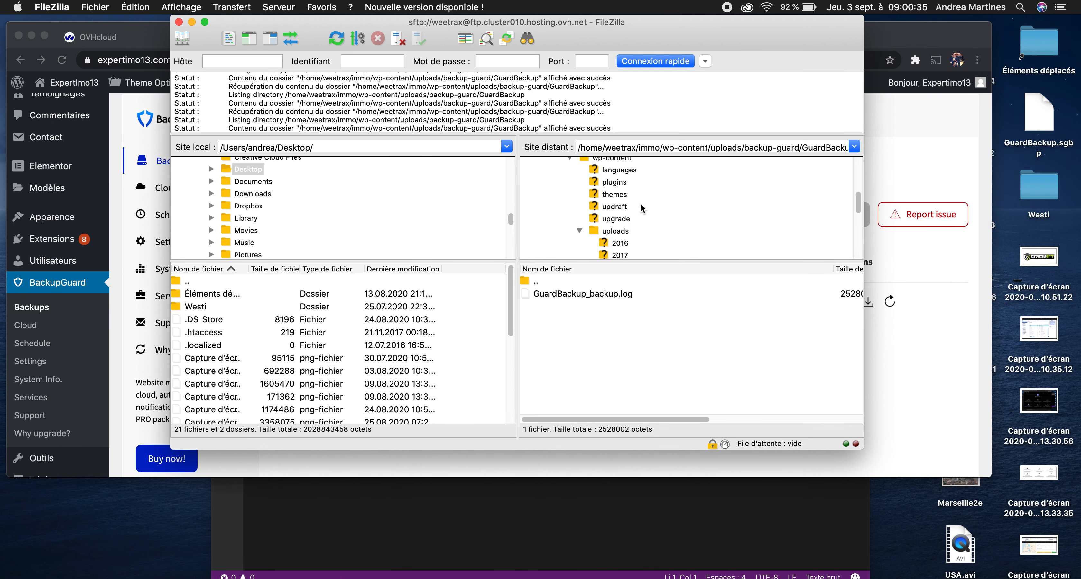
scroll(604, 239, down, 3)
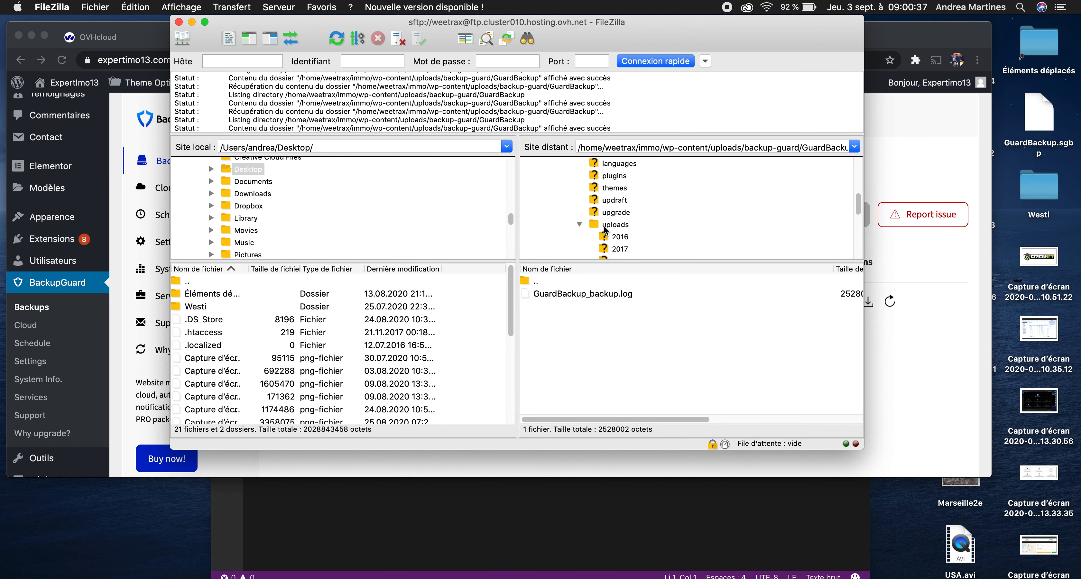
scroll(605, 228, down, 3)
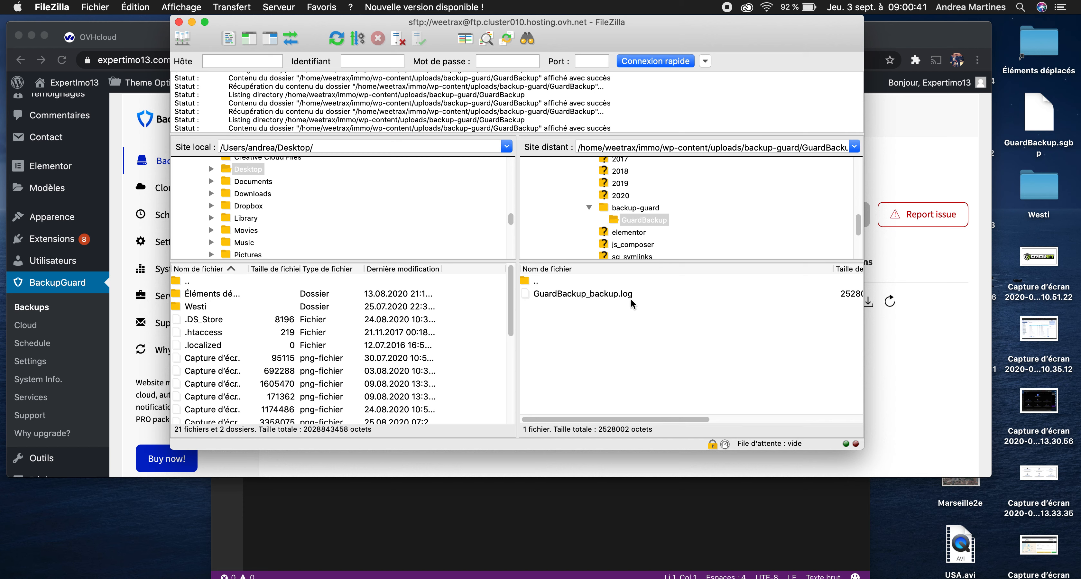
click(192, 22)
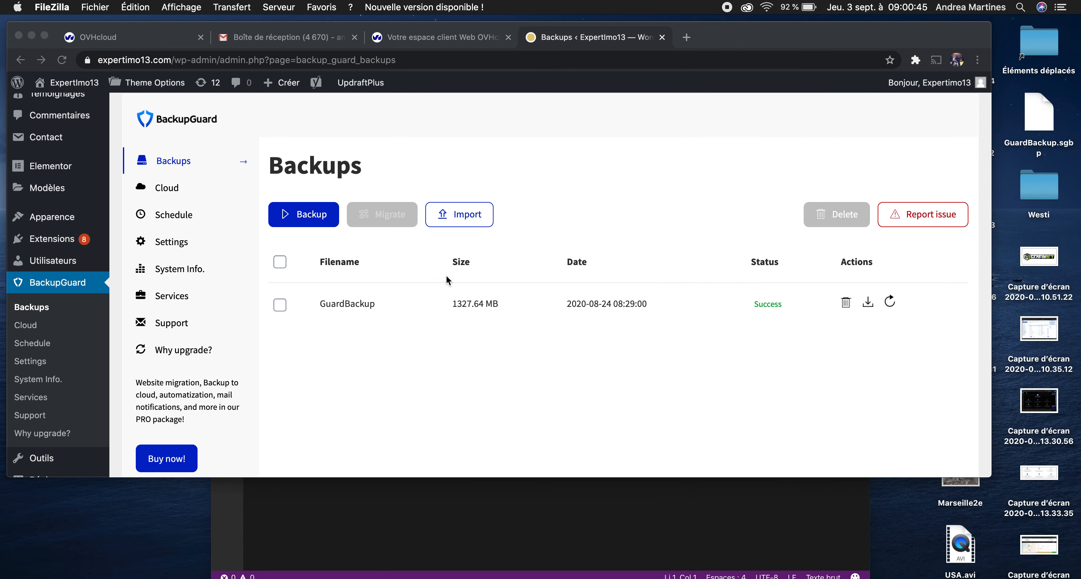
Find the Automatic Domain Changer plugin among the installed WordPress extensions and open its domain change tool.
click(52, 246)
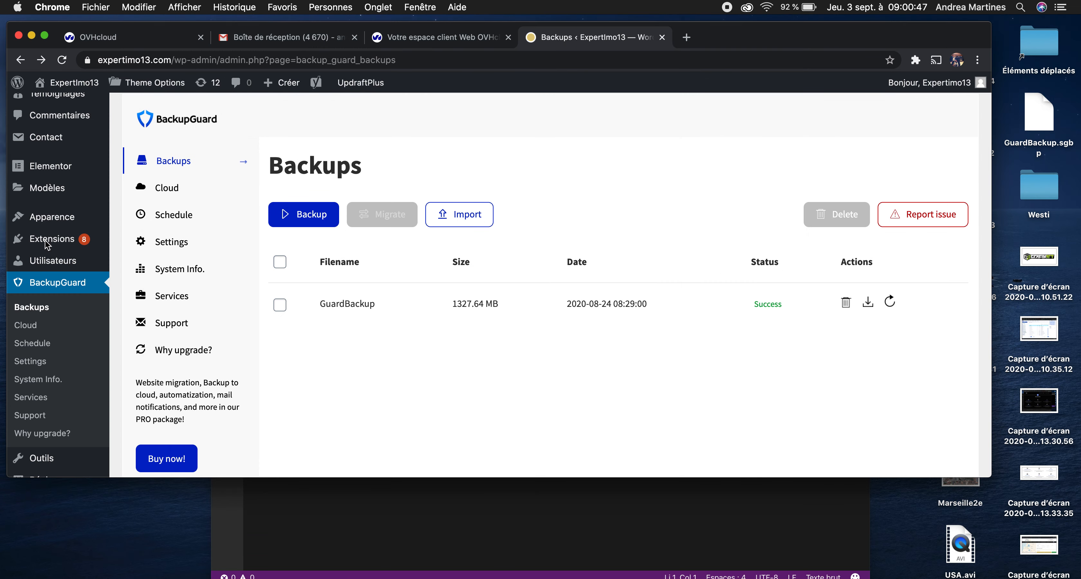
click(57, 245)
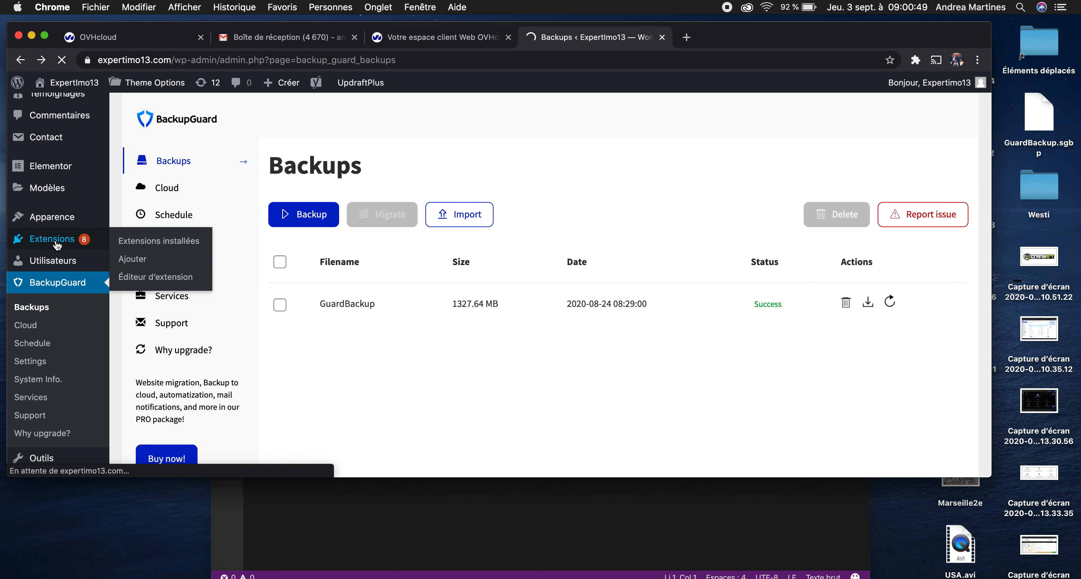
scroll(193, 268, down, 5)
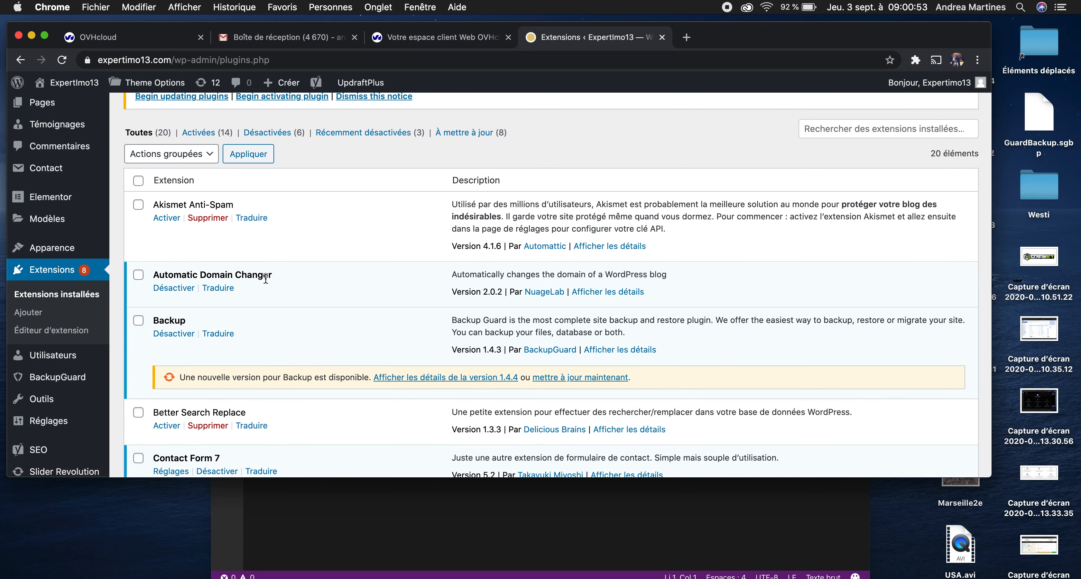
mouse_move(74, 398)
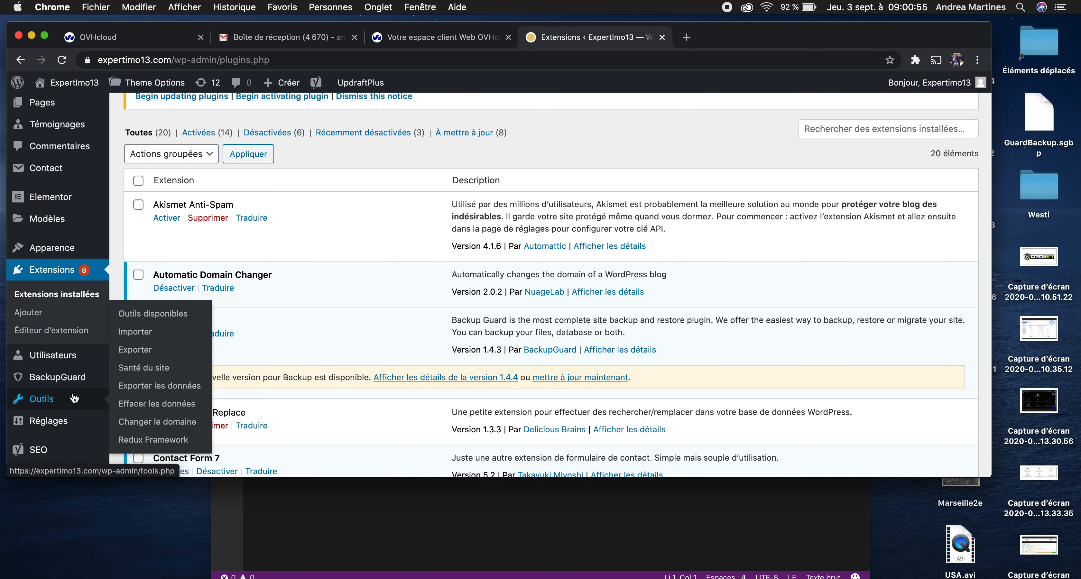
click(157, 422)
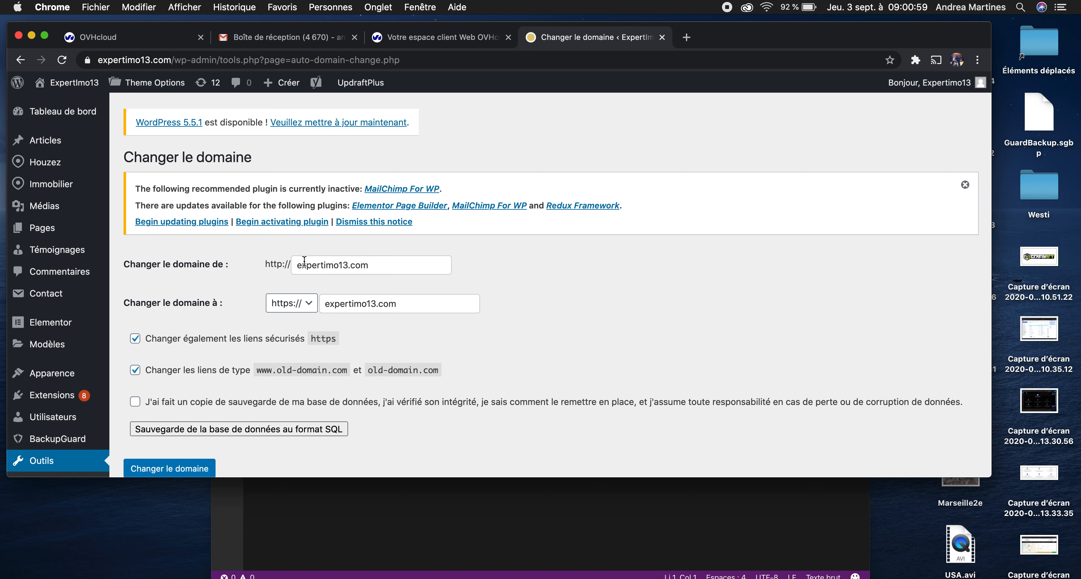
Review the source and target domains, the link options and the SQL backup option of the domain change form.
triple_click(278, 261)
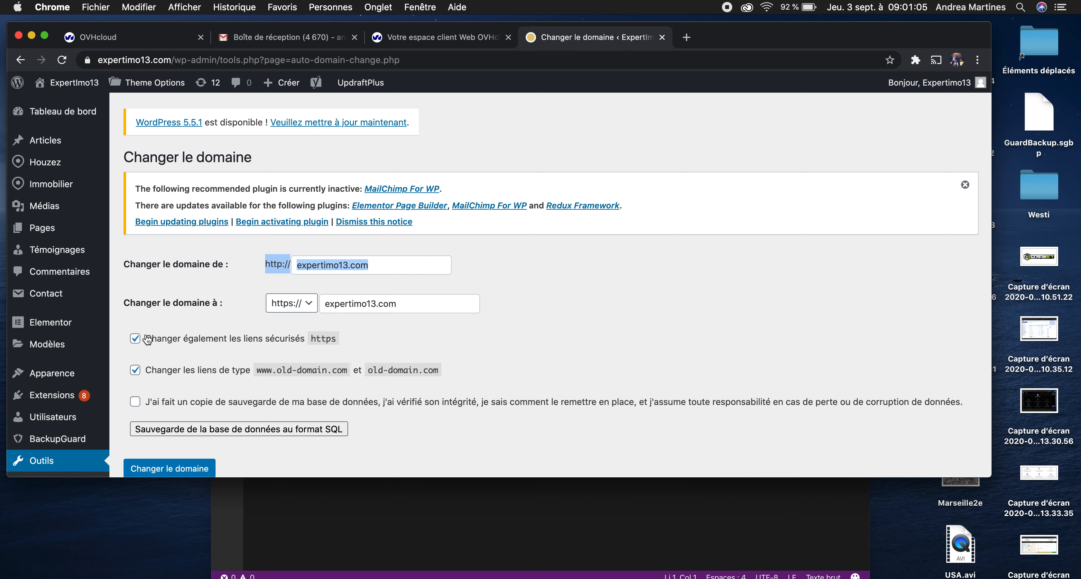
scroll(140, 406, down, 2)
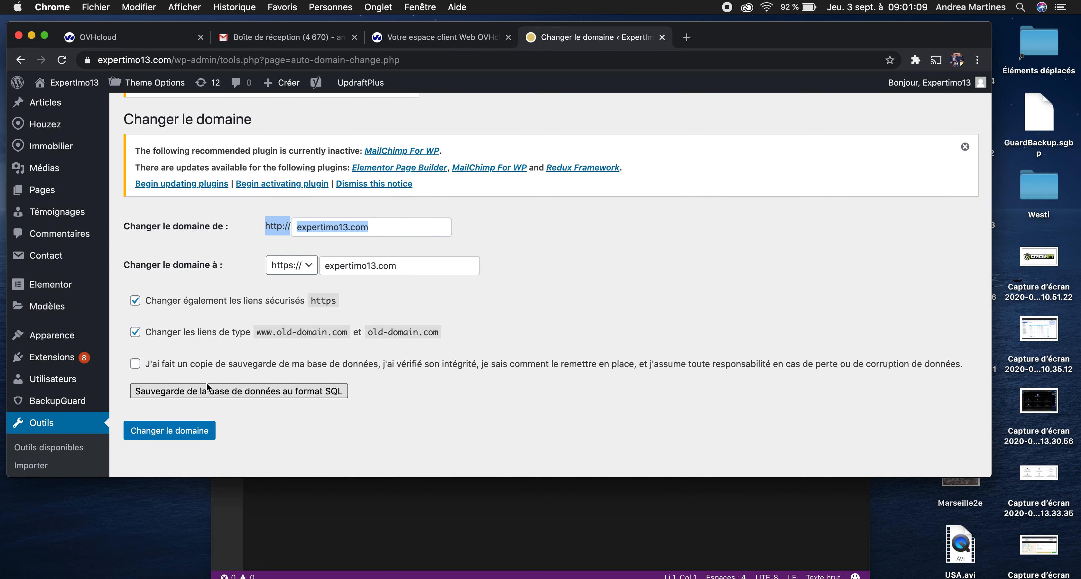
mouse_move(62, 404)
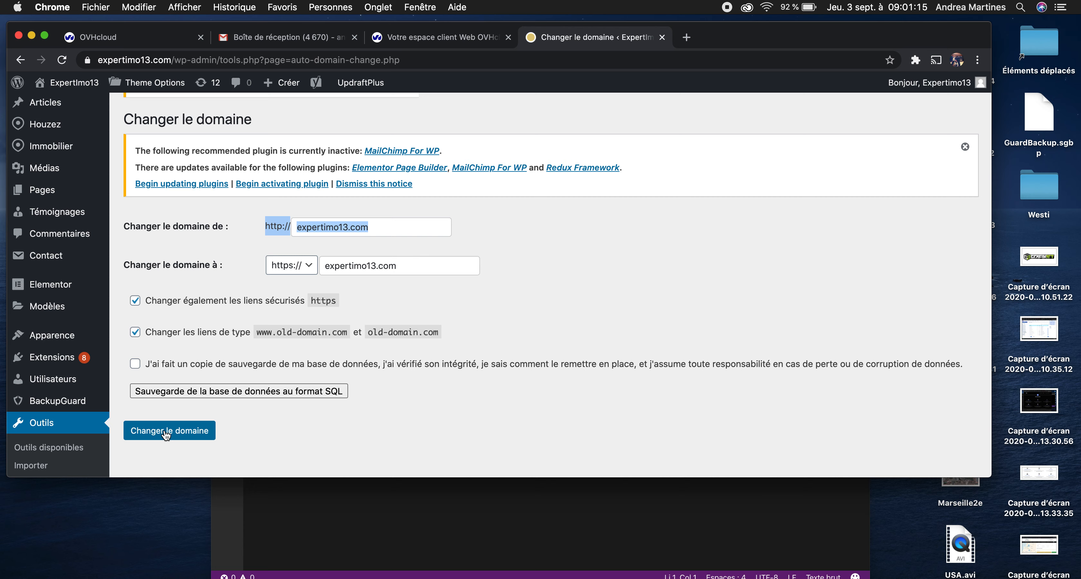
mouse_move(59, 359)
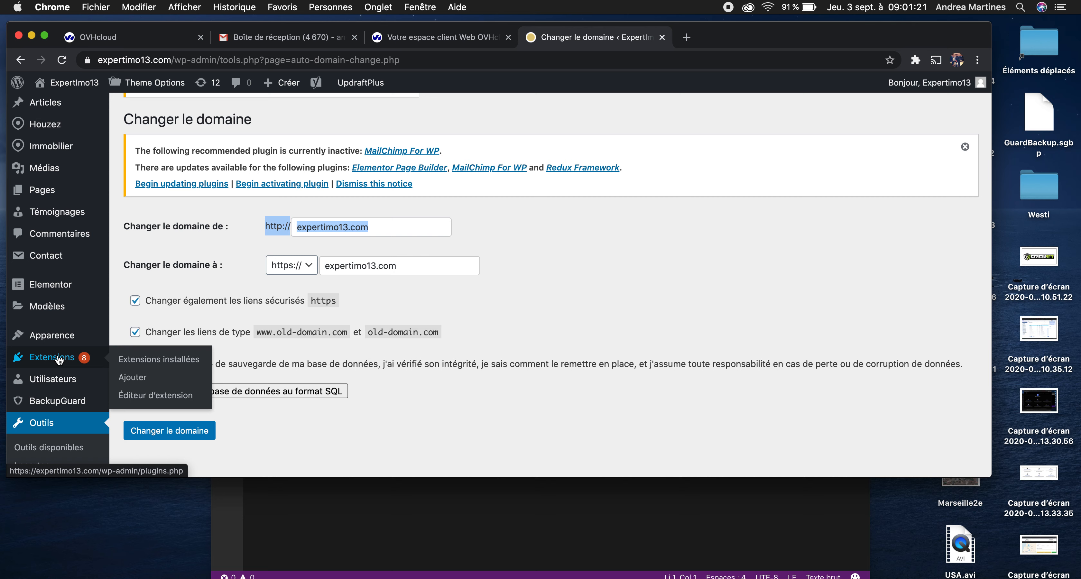
click(428, 249)
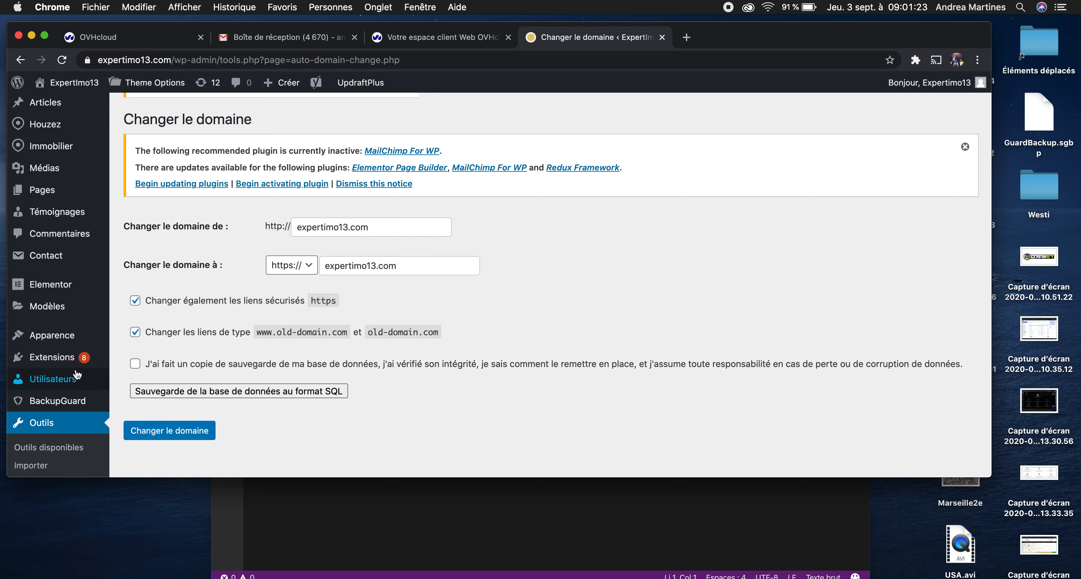
Open expertimo13.com in a new browser tab and shift the browser window slightly upward.
click(694, 38)
text(expertimo13.com)
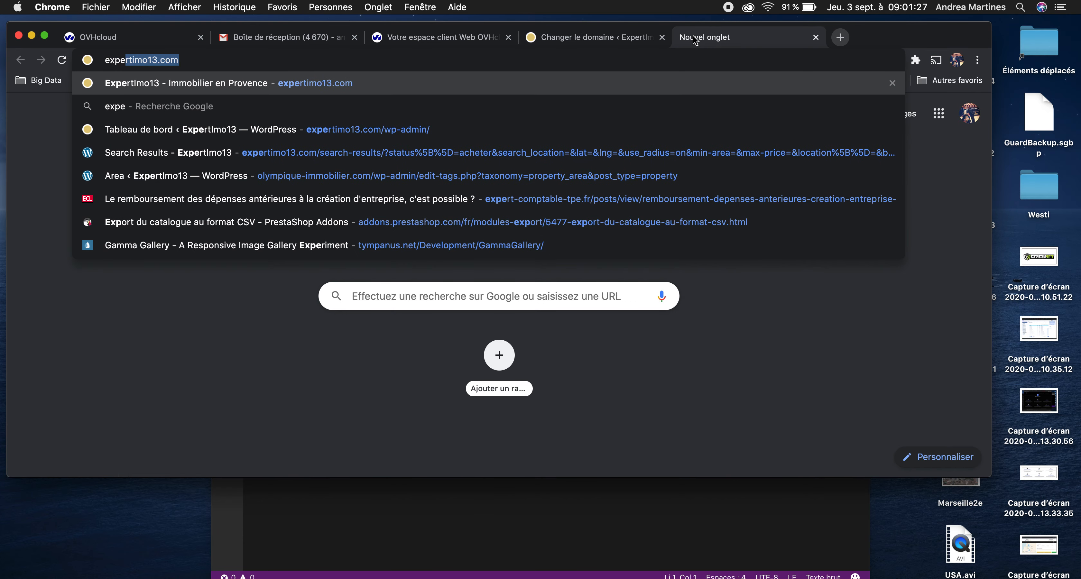
key(Return)
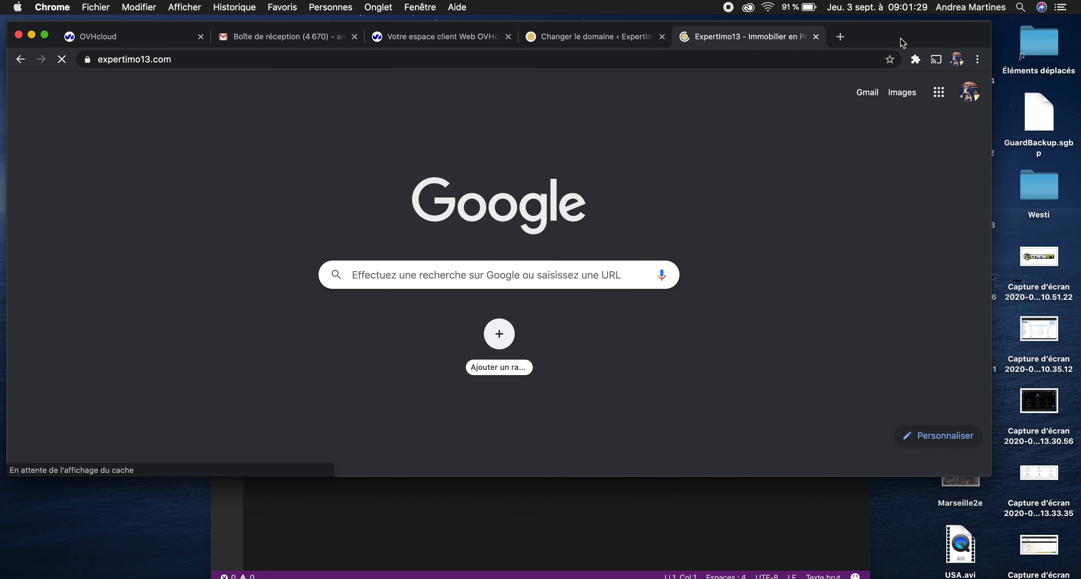
drag(901, 39, 901, 32)
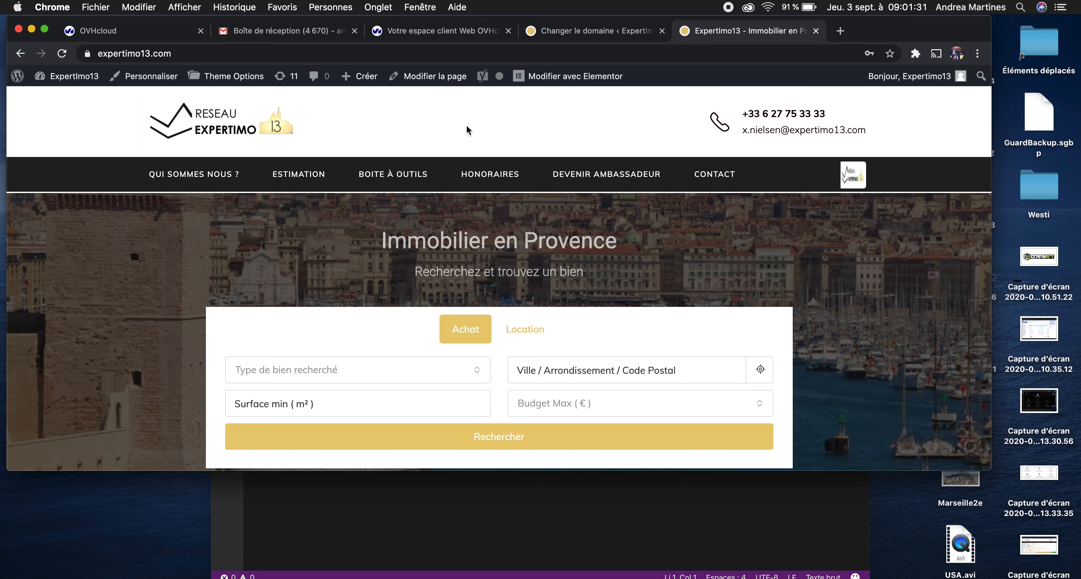
Inspect the expertimo13.com homepage, enlarge the developer tools pane, review the console's errors and warnings, and clear the console.
right_click(466, 127)
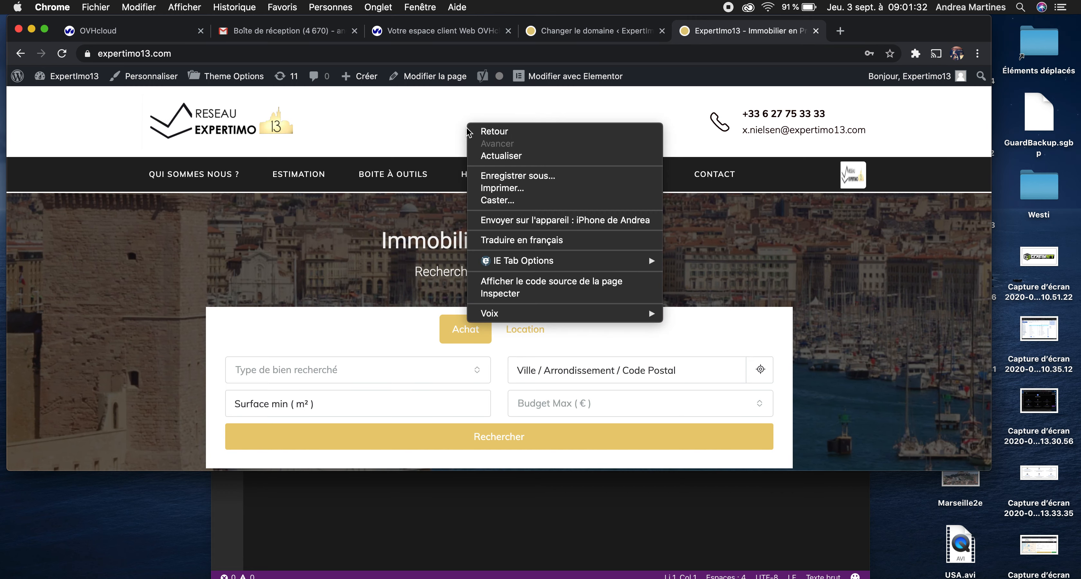
click(495, 294)
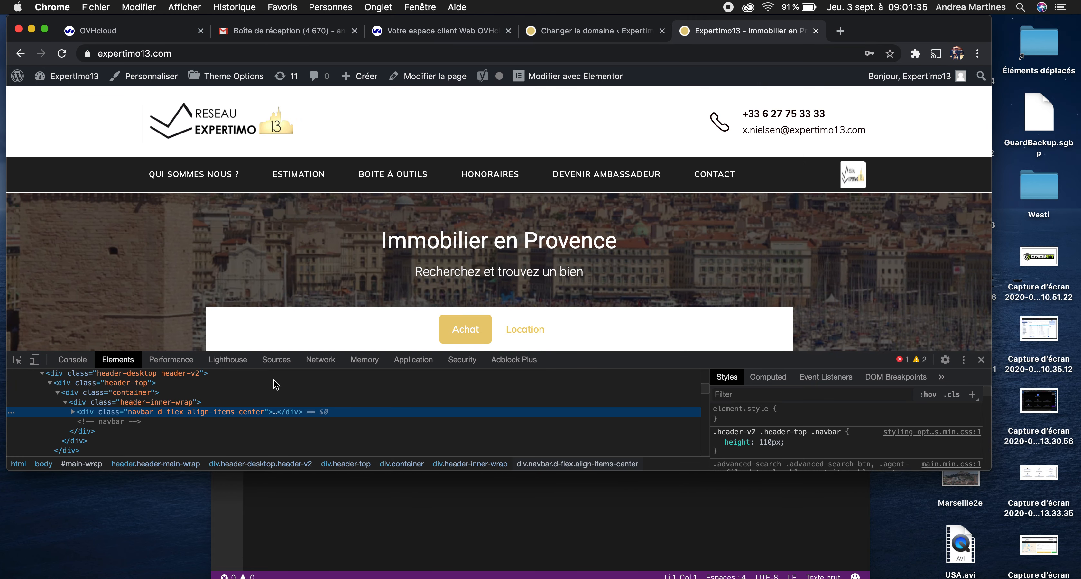
click(78, 360)
drag(84, 351, 86, 252)
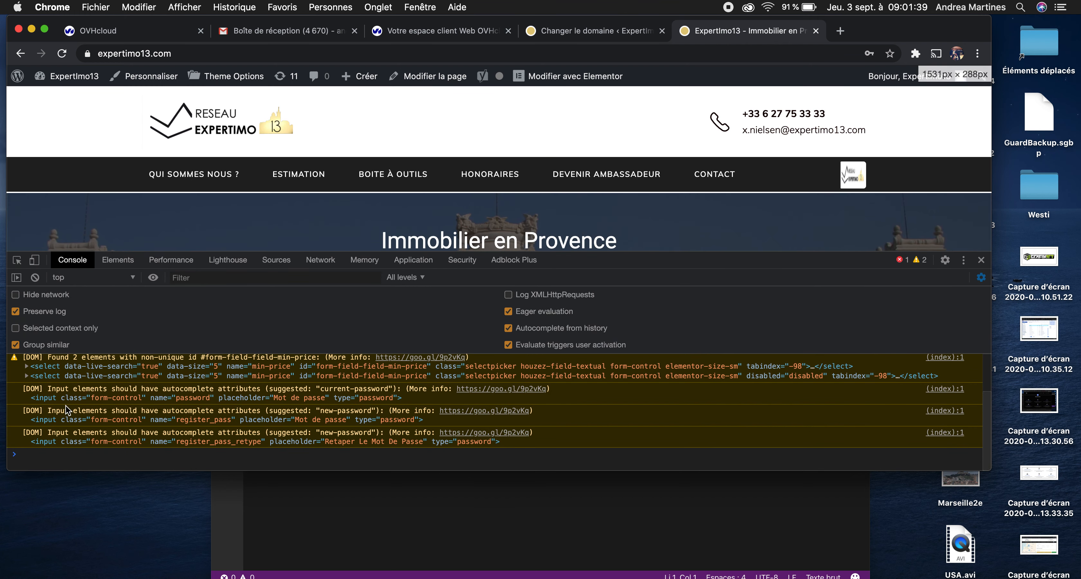
scroll(66, 410, up, 2)
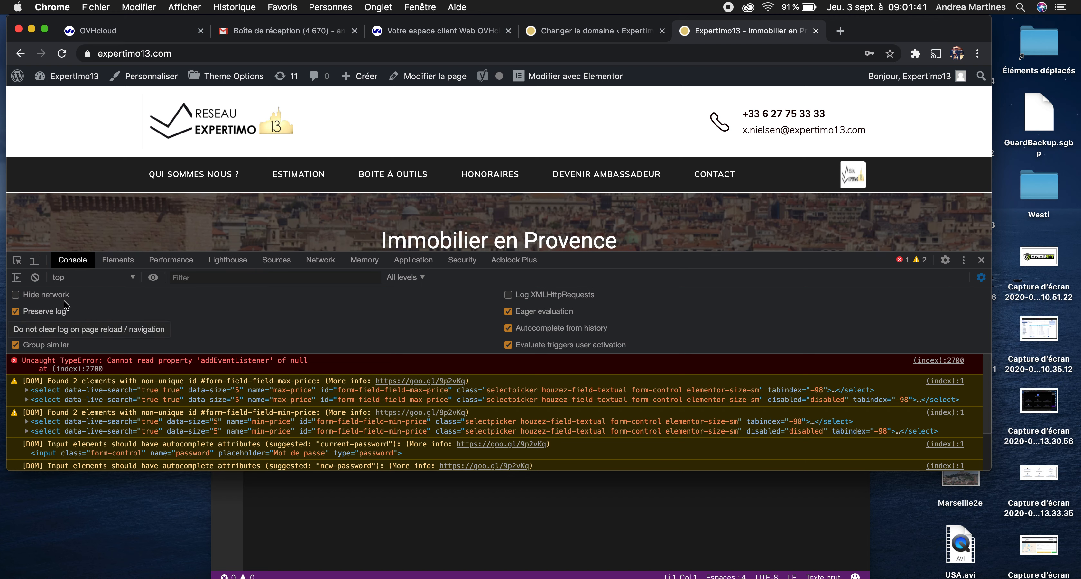
click(34, 277)
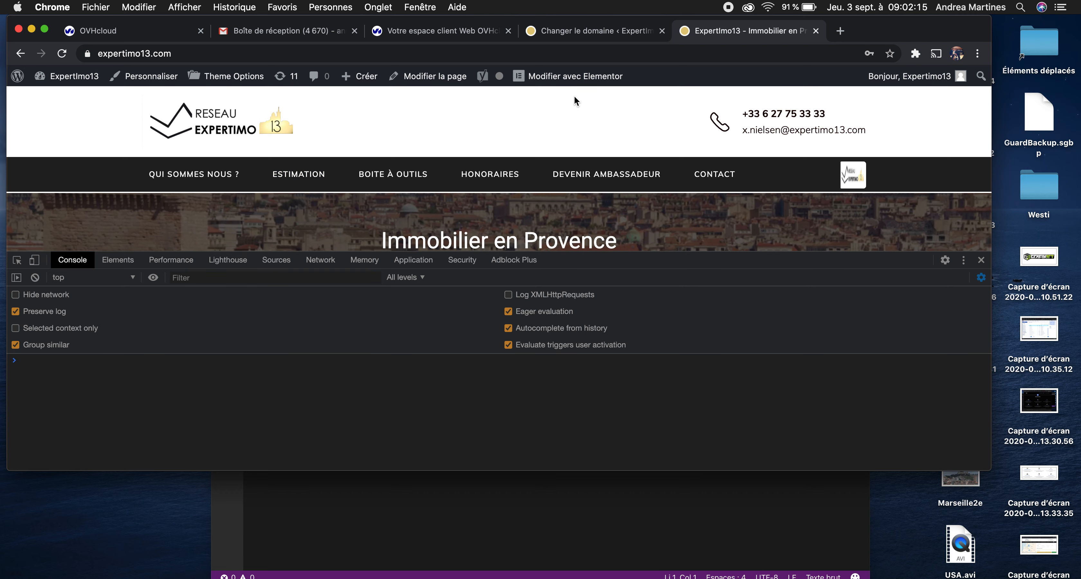
Return to the WordPress admin, open the installed extensions list, and locate and highlight the WP Force SSL plugin's name.
click(593, 37)
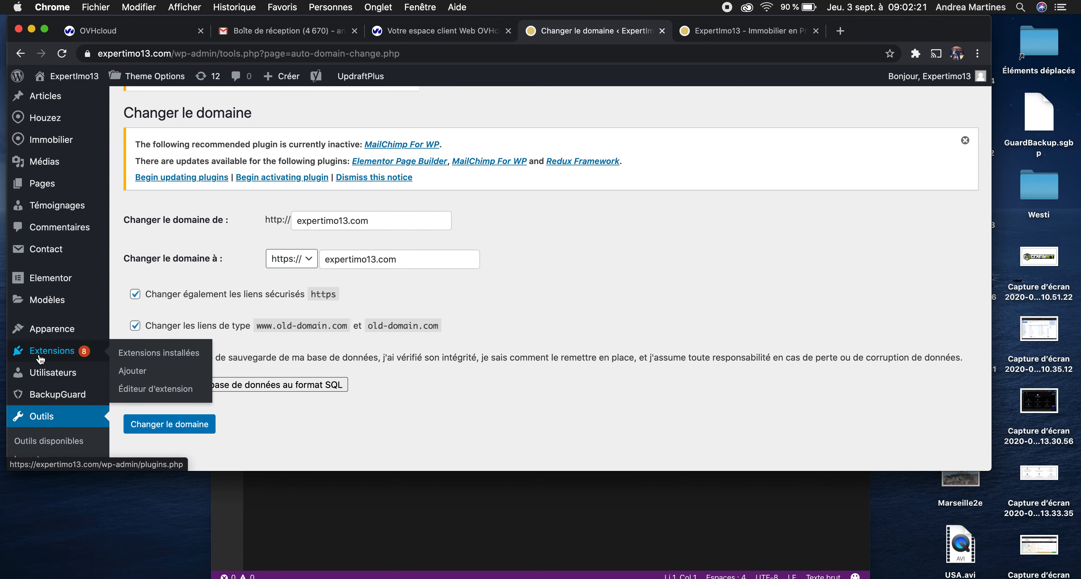
scroll(40, 359, down, 4)
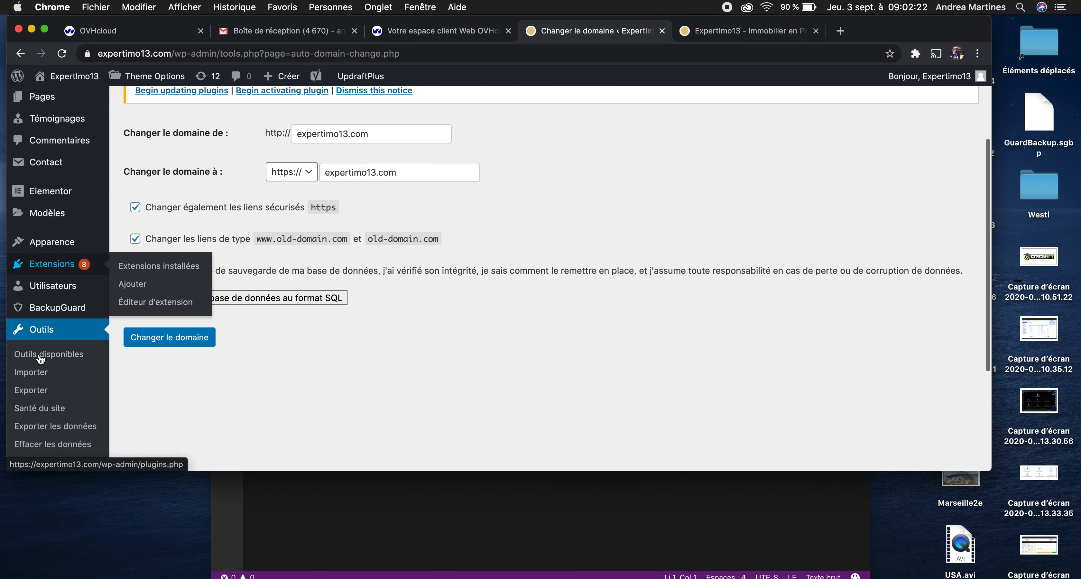
click(59, 269)
scroll(324, 309, down, 6)
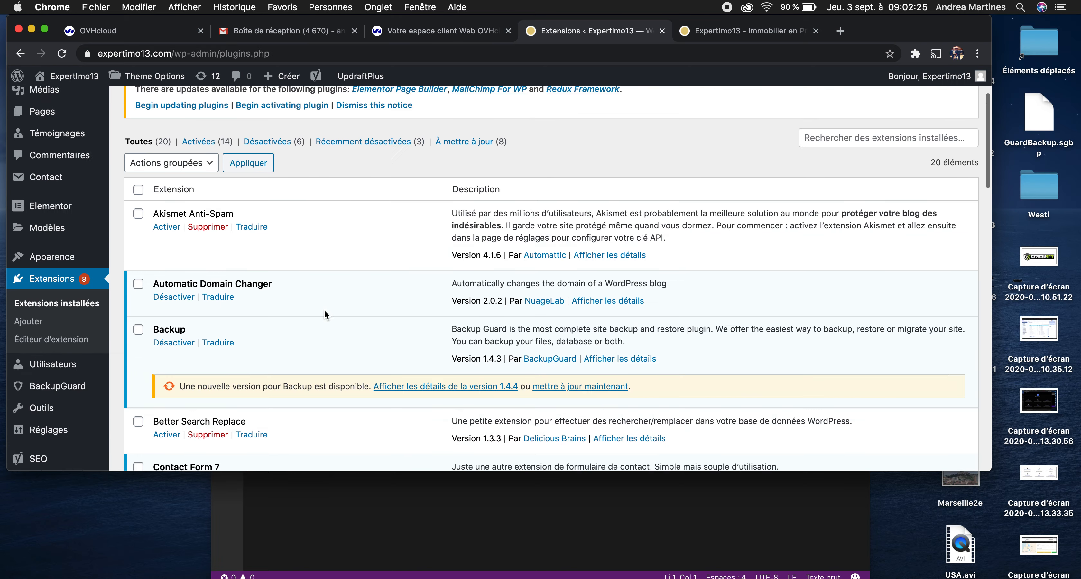
scroll(324, 314, down, 10)
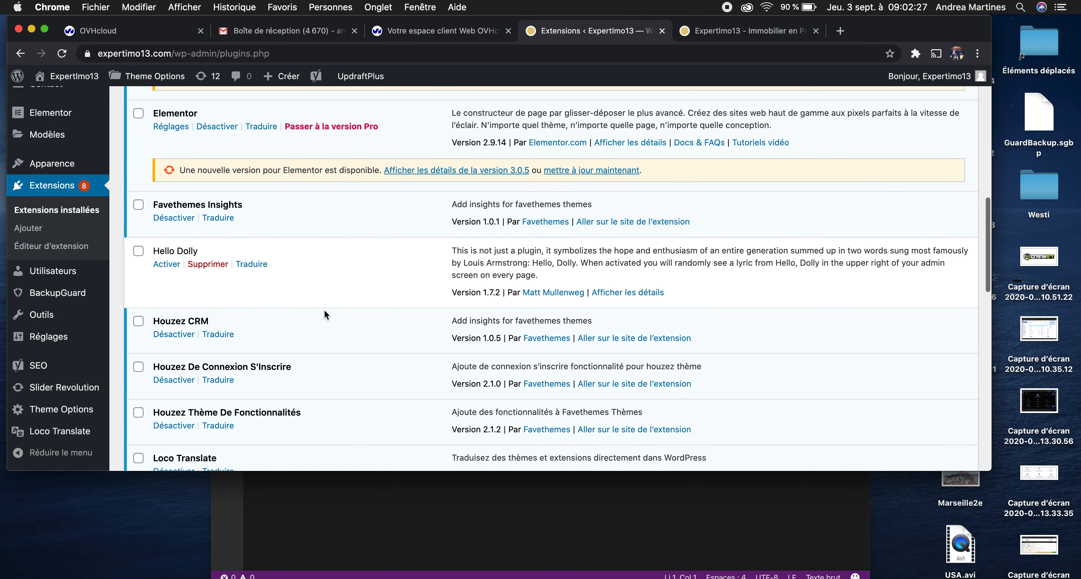
scroll(324, 309, down, 8)
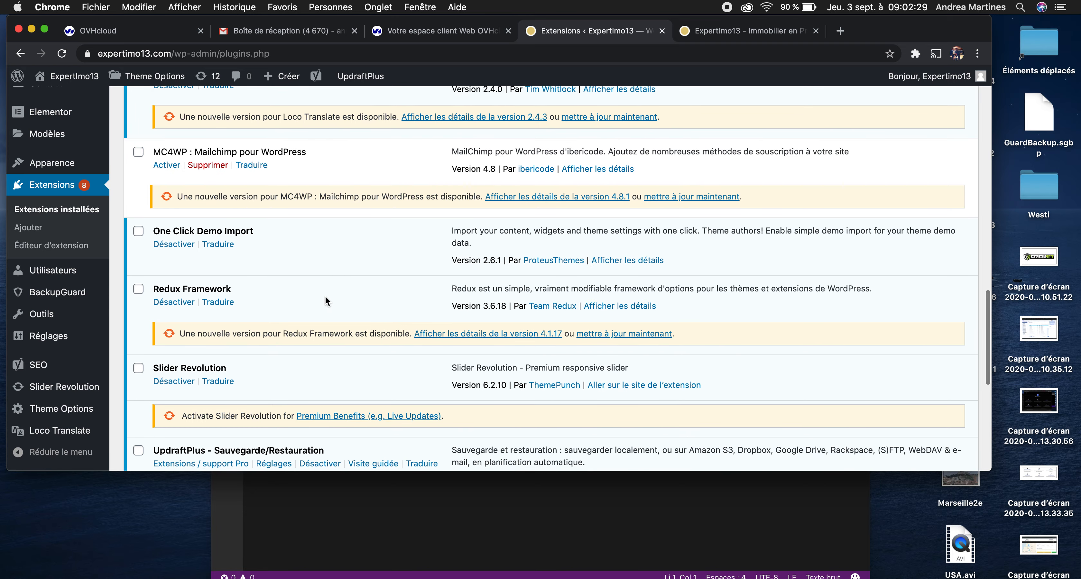
scroll(326, 299, down, 6)
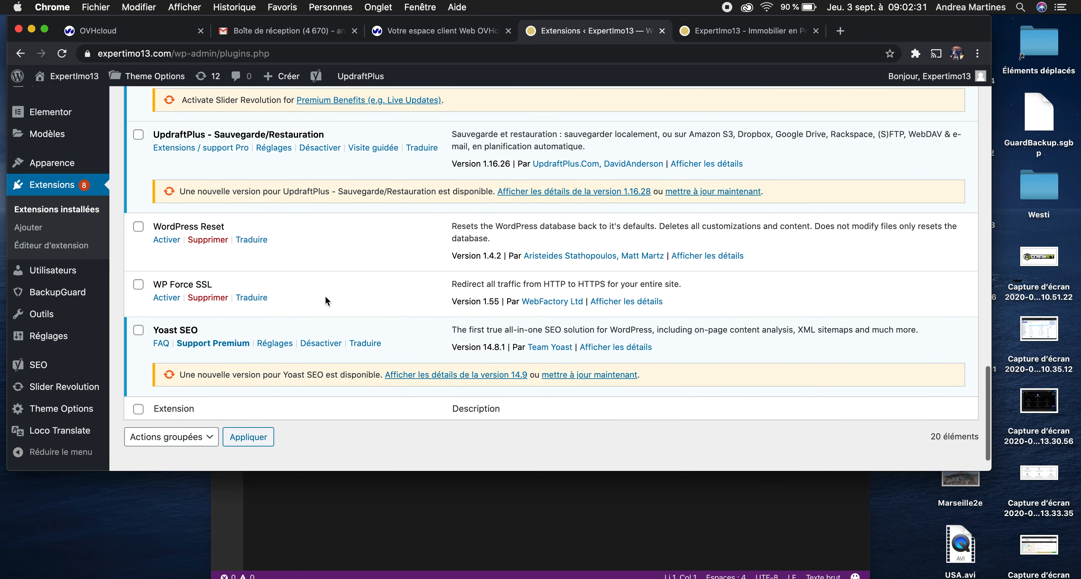
scroll(326, 297, up, 1)
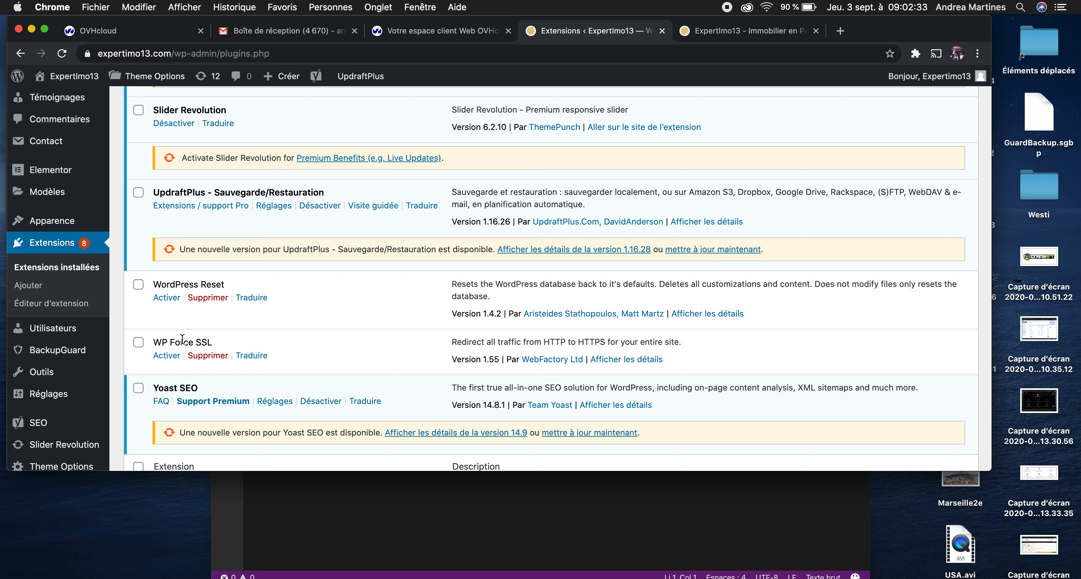
triple_click(170, 344)
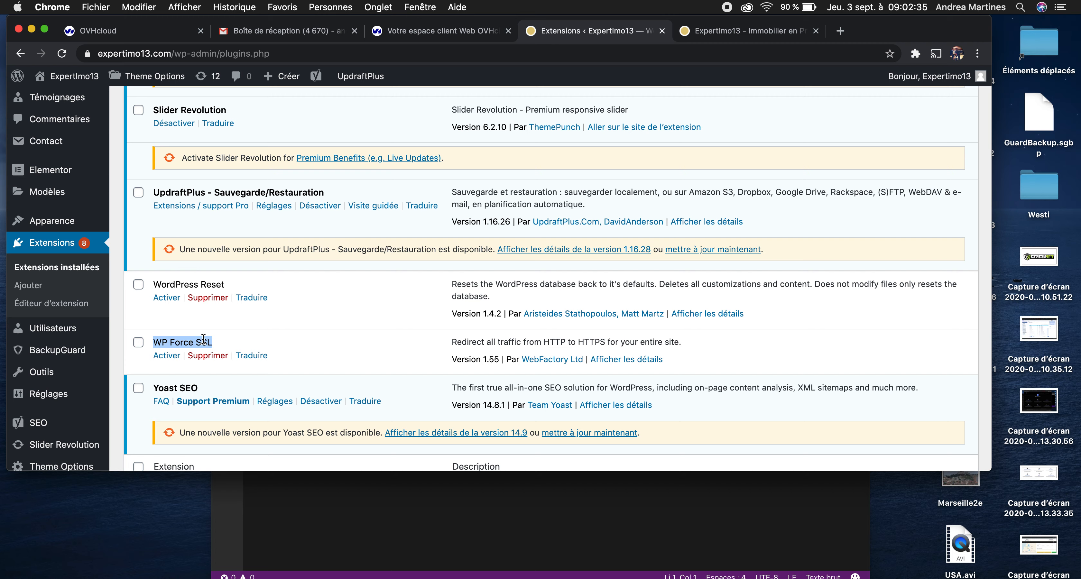
Find the Better Search Replace plugin among the installed extensions, highlight its name, and go back to the start of the list.
scroll(203, 340, up, 1)
scroll(203, 339, up, 9)
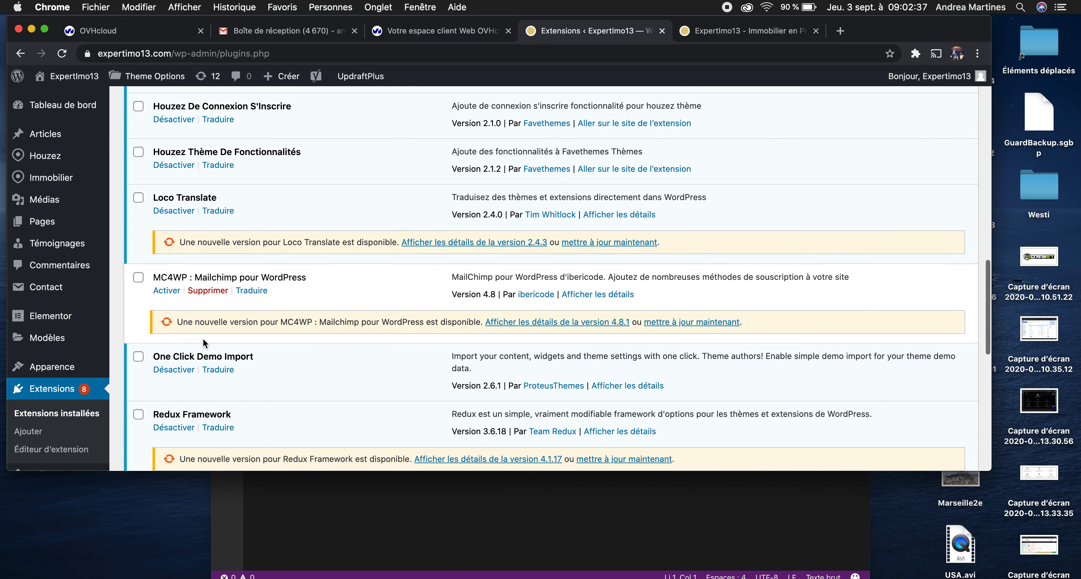
scroll(203, 338, up, 10)
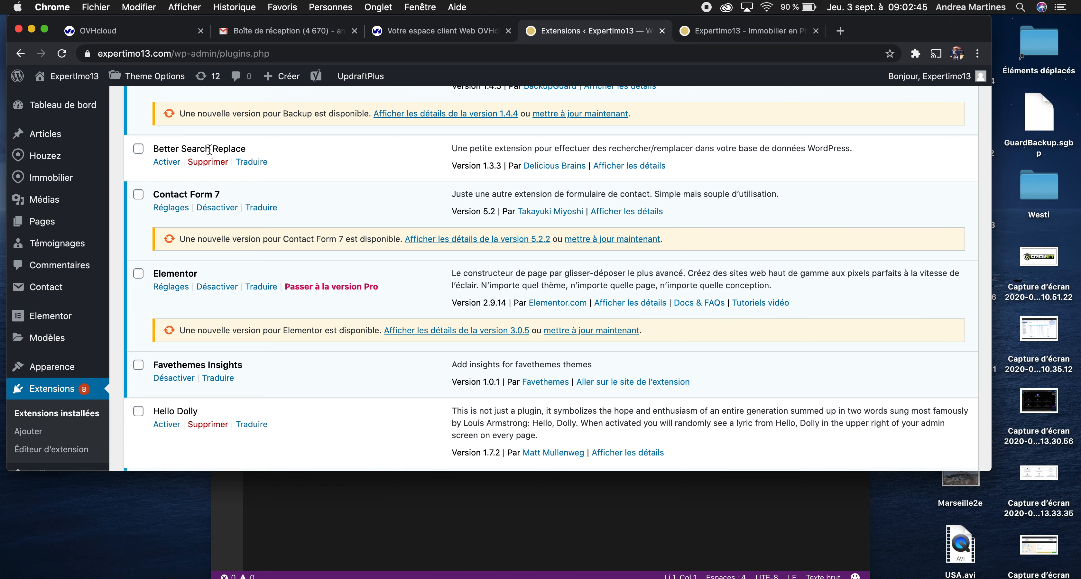
triple_click(167, 150)
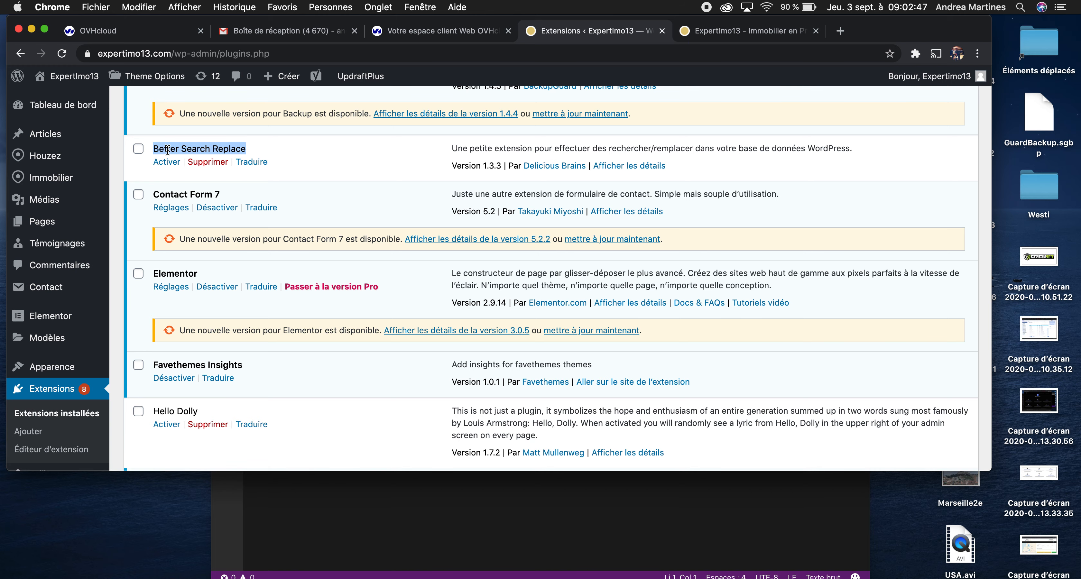
scroll(168, 155, up, 2)
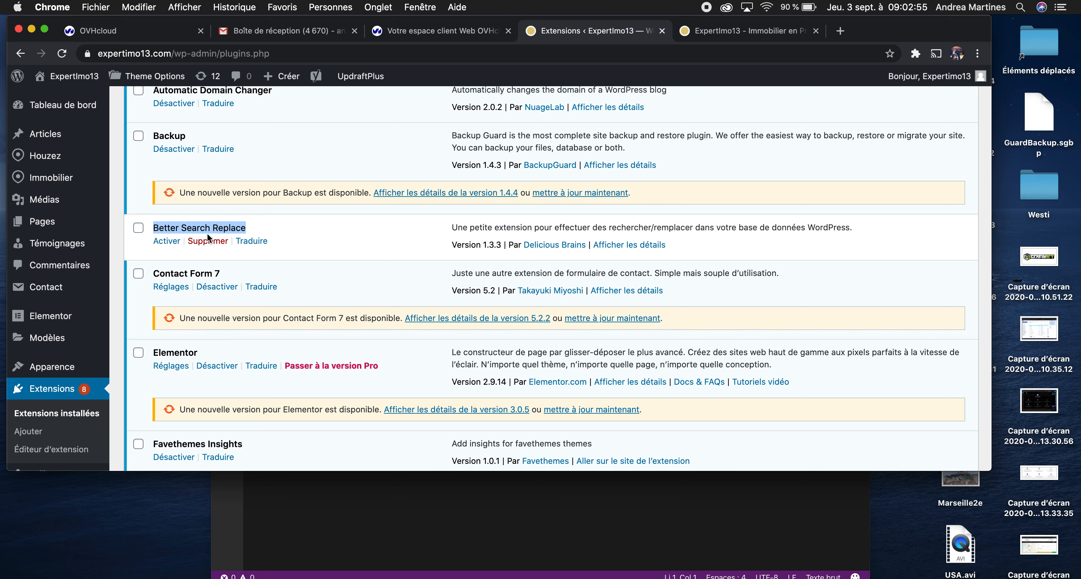
scroll(226, 232, up, 2)
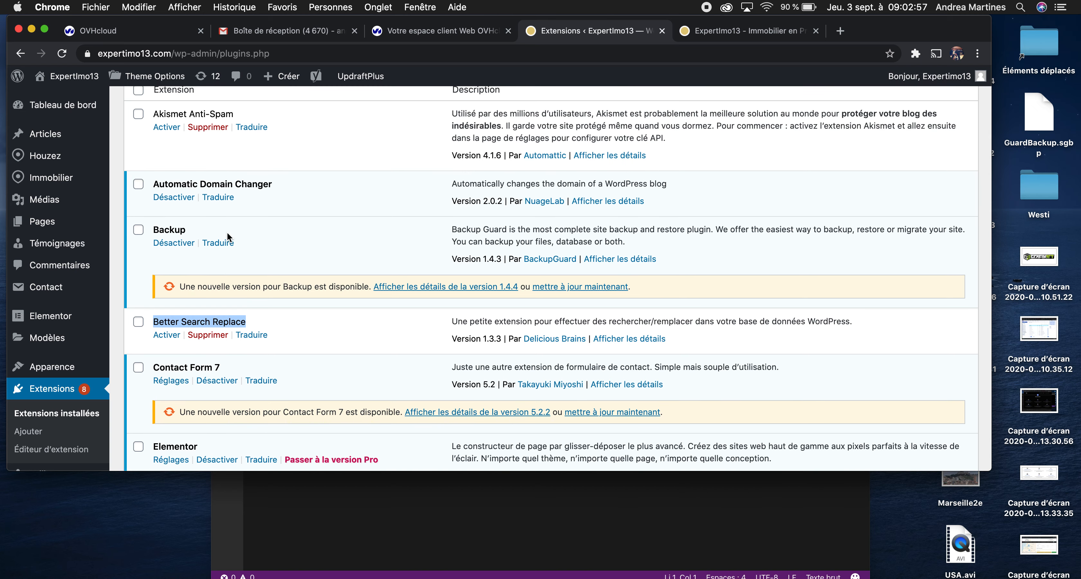
scroll(227, 236, up, 3)
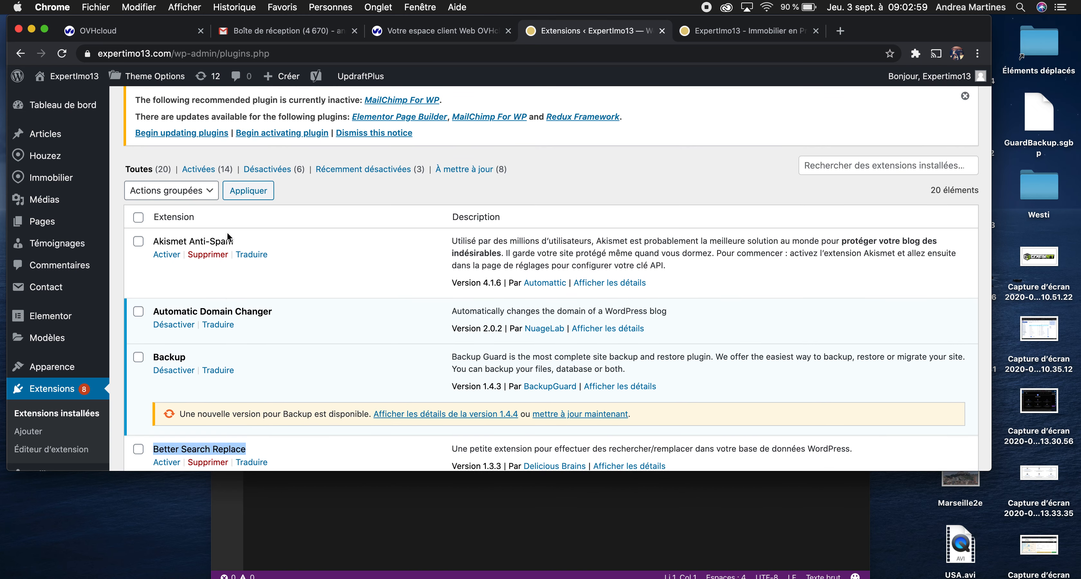